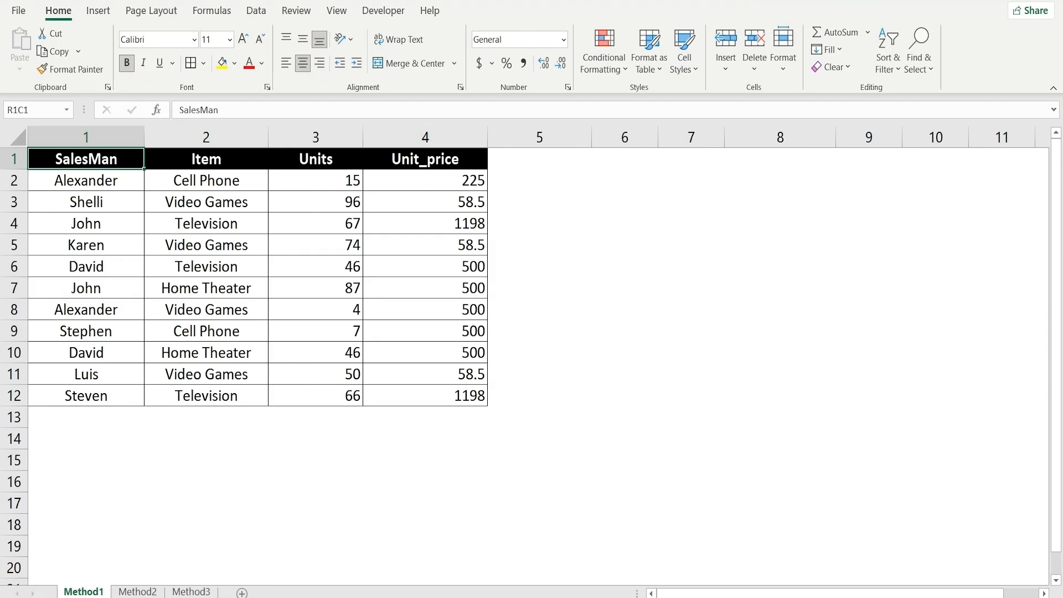
Step: Turn off the R1C1 reference style in the Excel formula options and apply the change
click(11, 15)
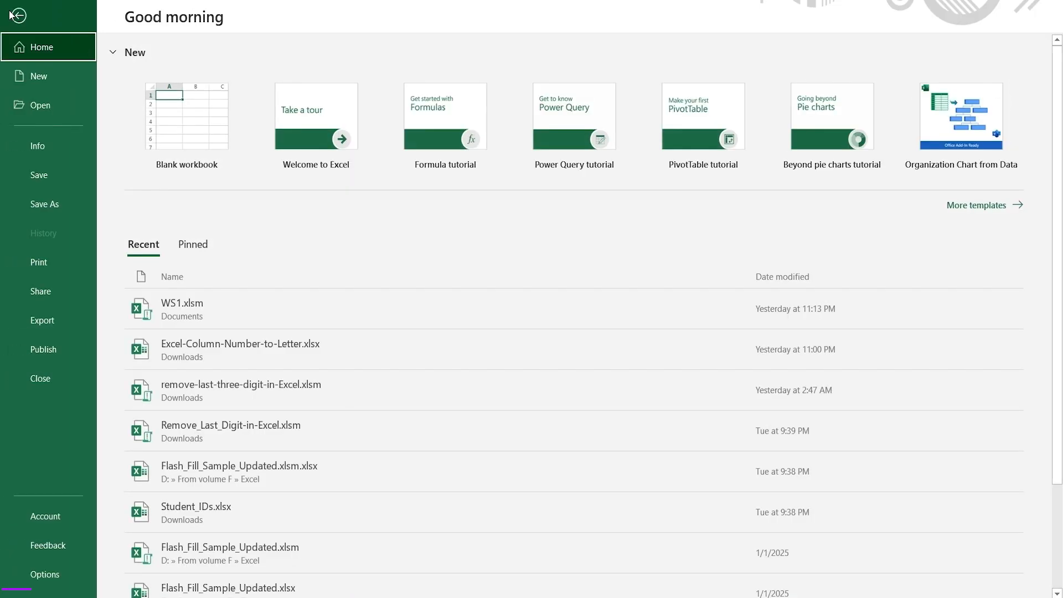
click(45, 575)
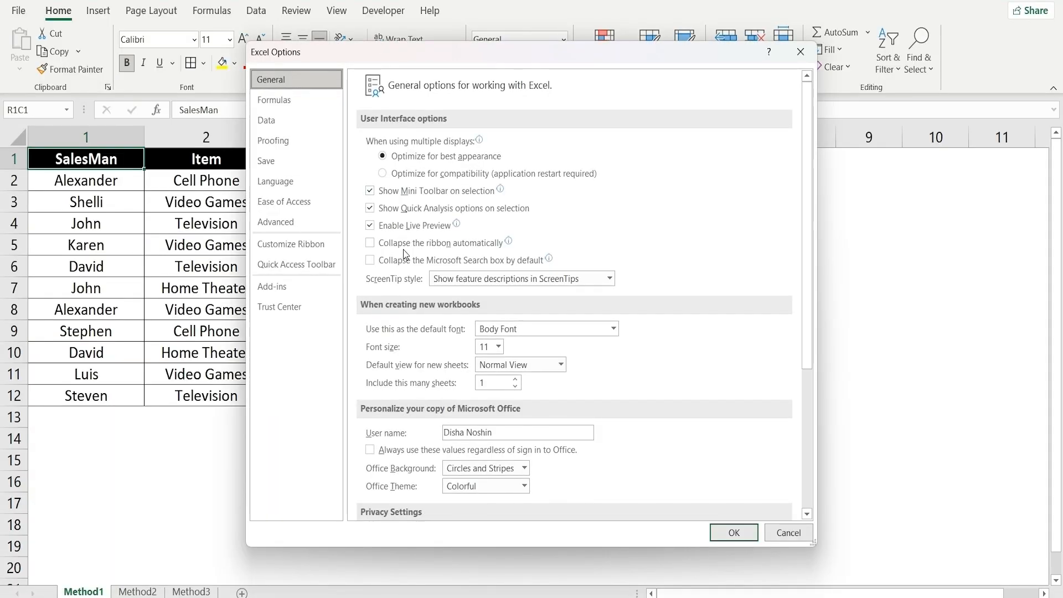
click(304, 100)
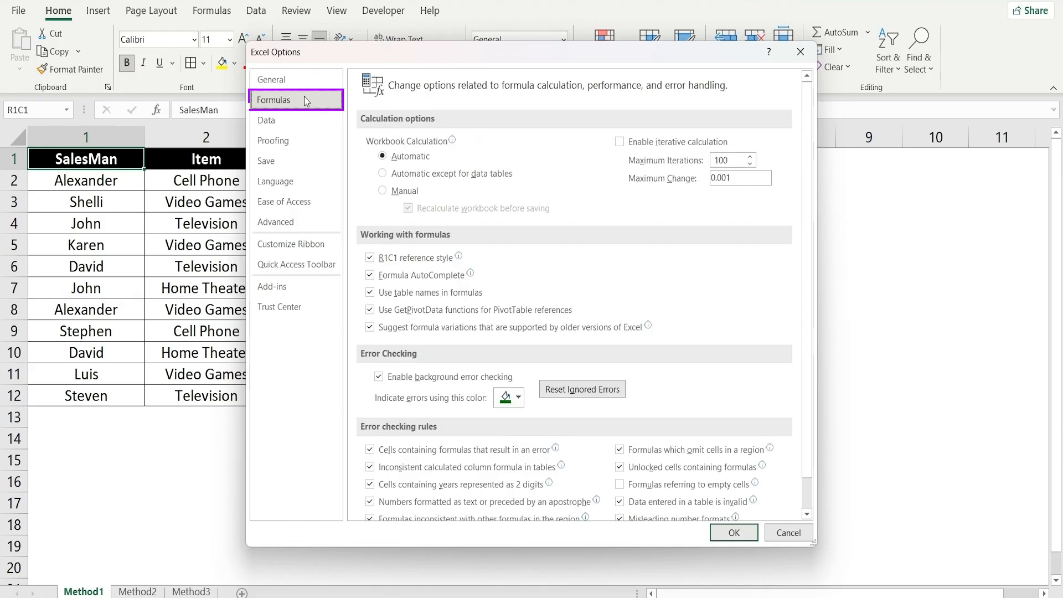
click(370, 258)
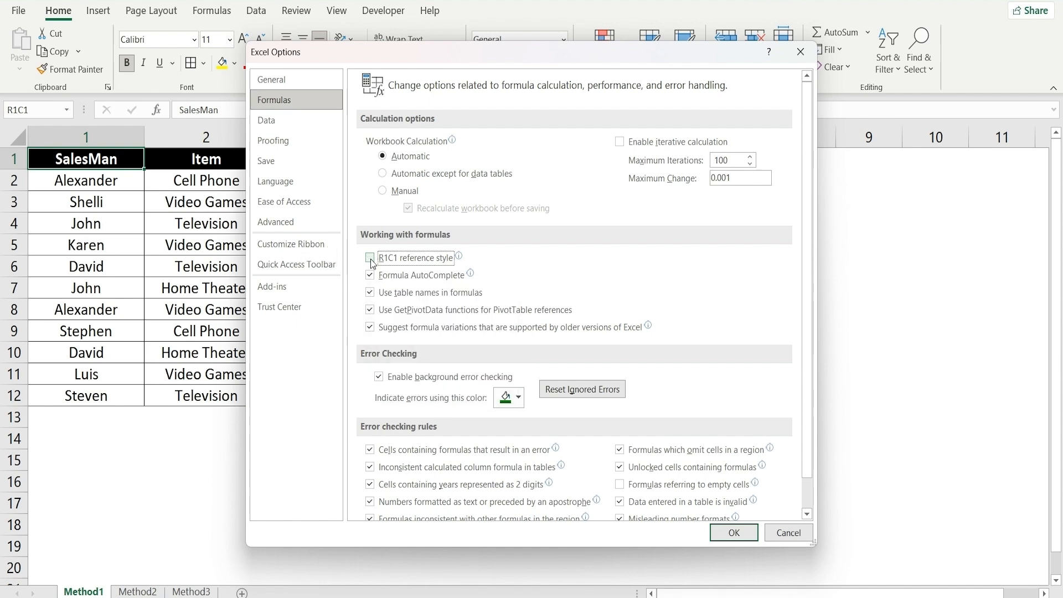
click(733, 532)
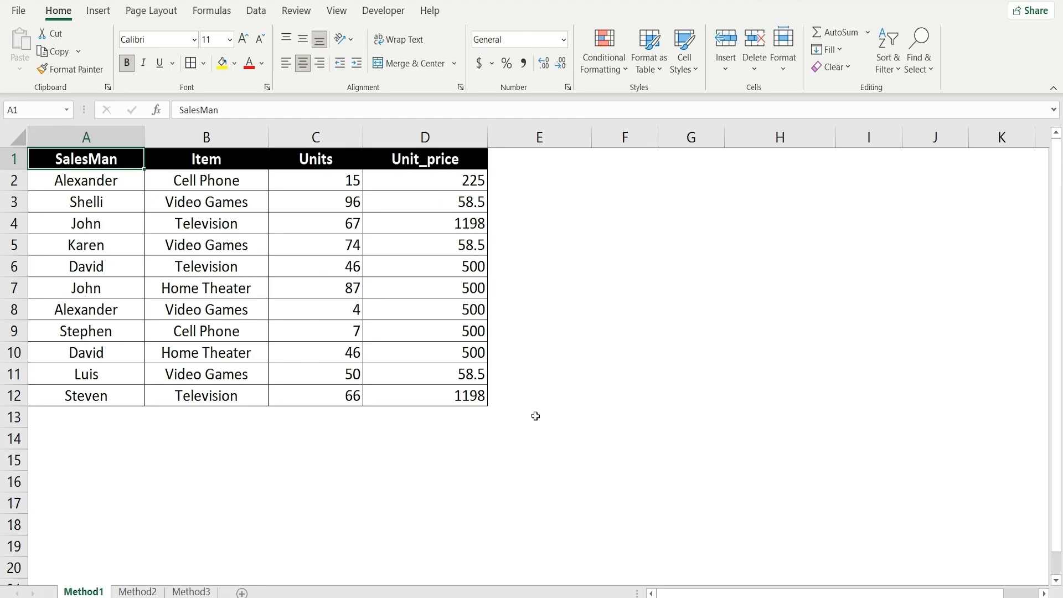
Step: Turn on the R1C1 reference style in the Excel formula options and apply the change
click(19, 10)
click(55, 581)
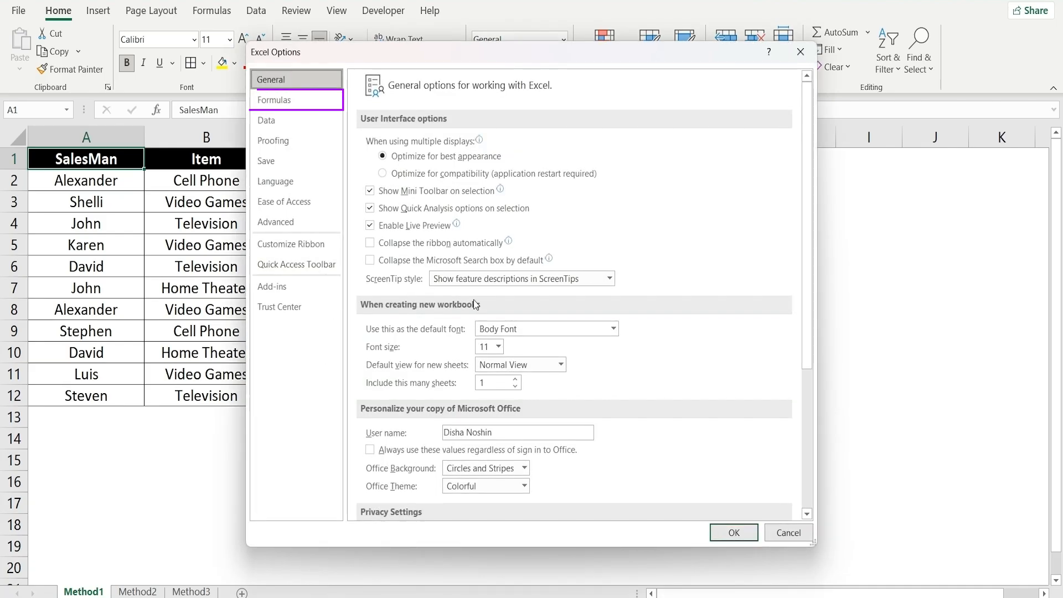
click(273, 99)
click(370, 257)
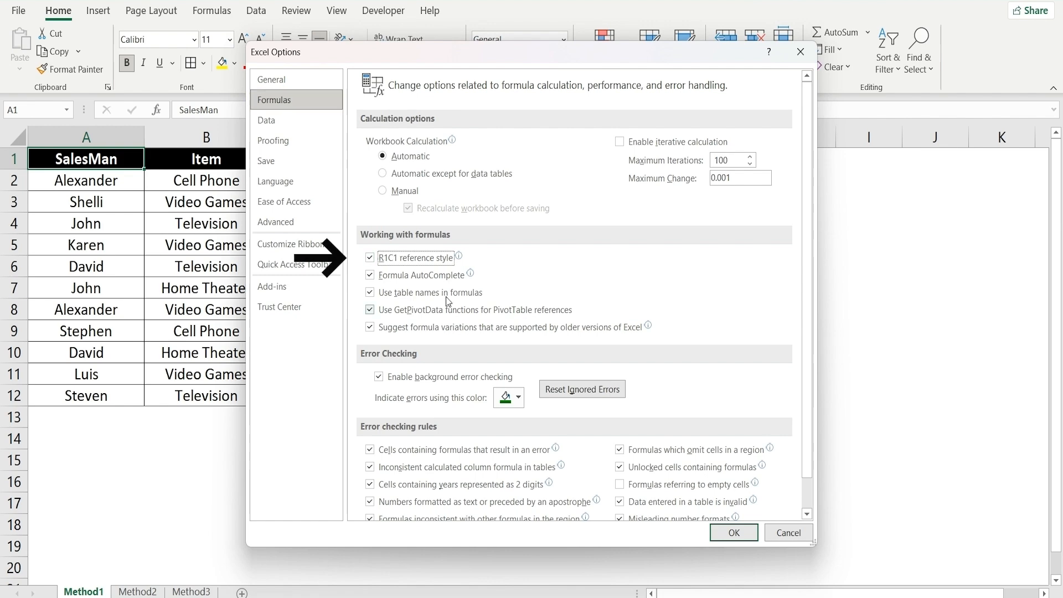
click(732, 532)
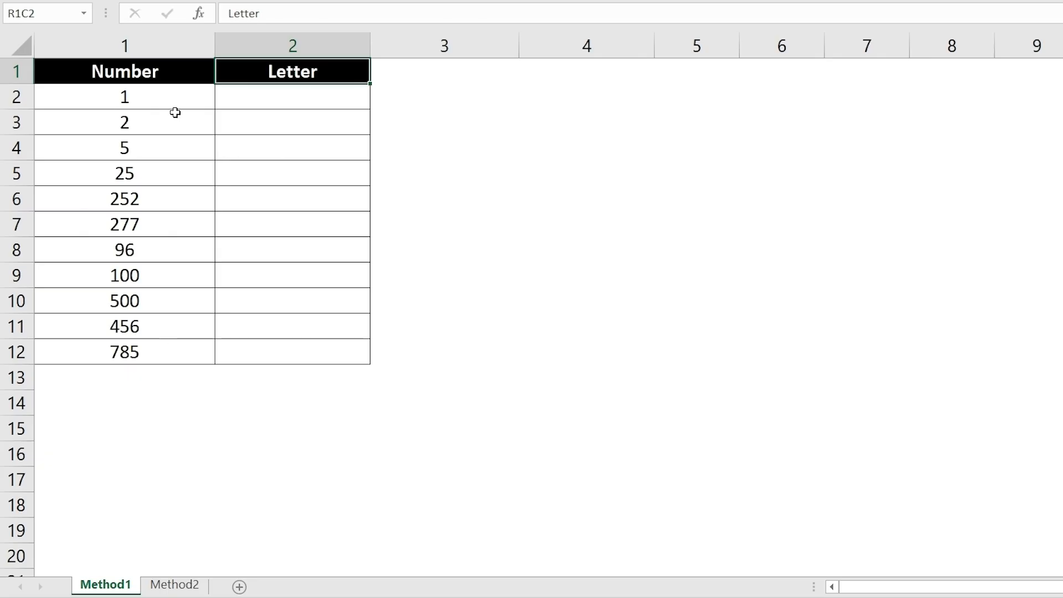
Step: Enter =SUBSTITUTE(ADDRESS(1,RC[-1],4),"1","") in the first Letter cell (R2C2) and fill it down through row 12
click(296, 107)
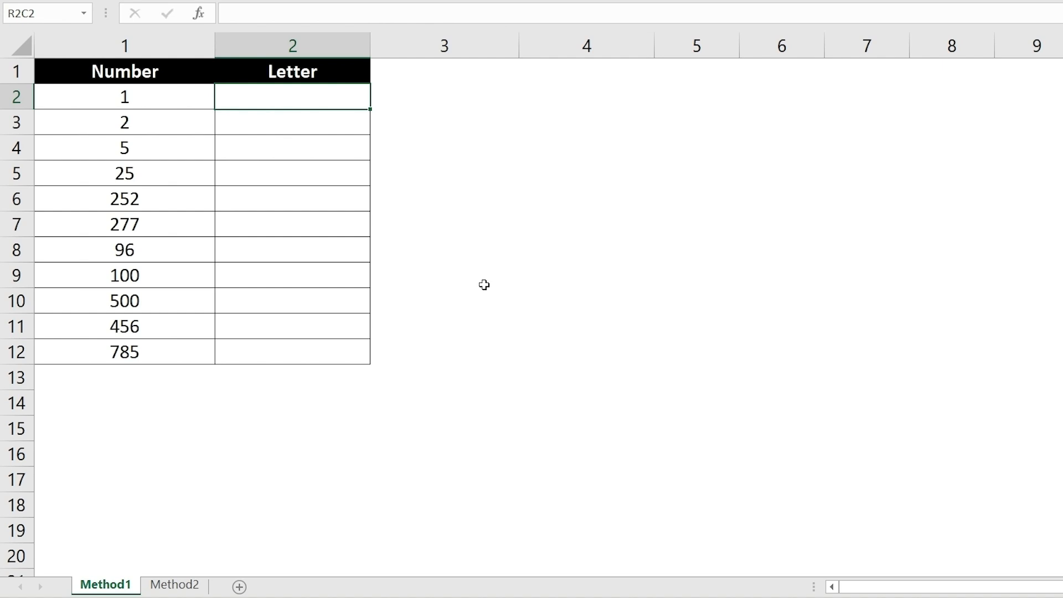
text(=)
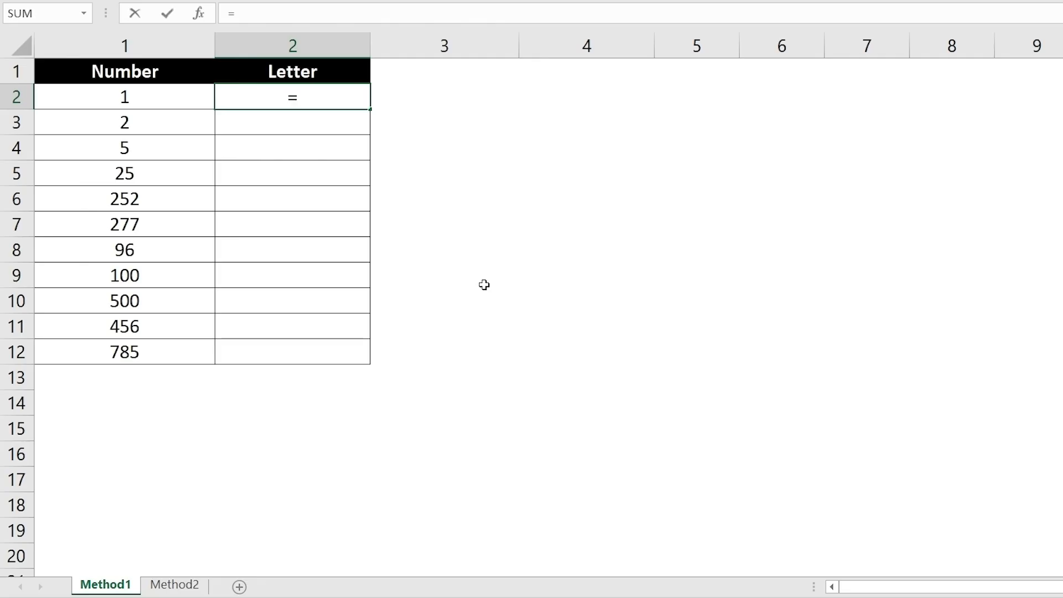
text(SUBSTI)
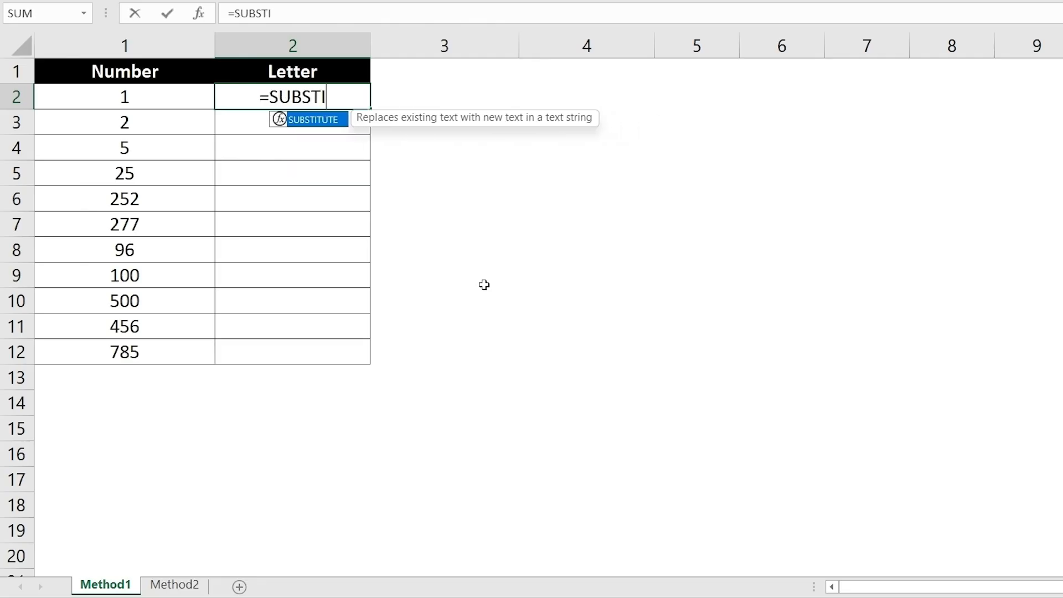
text(TUTE(A)
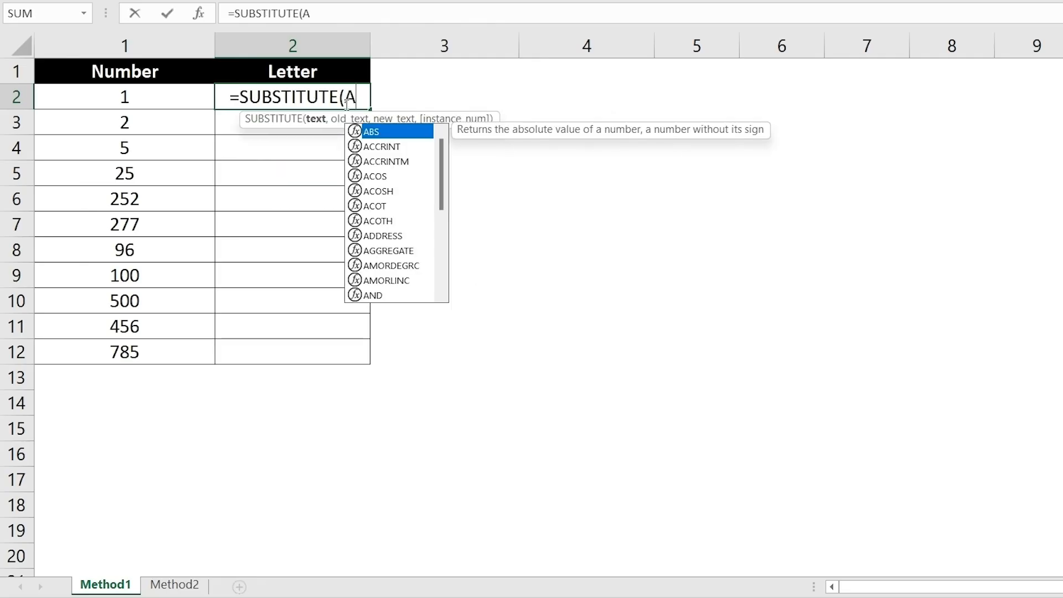
text(DDRESS)
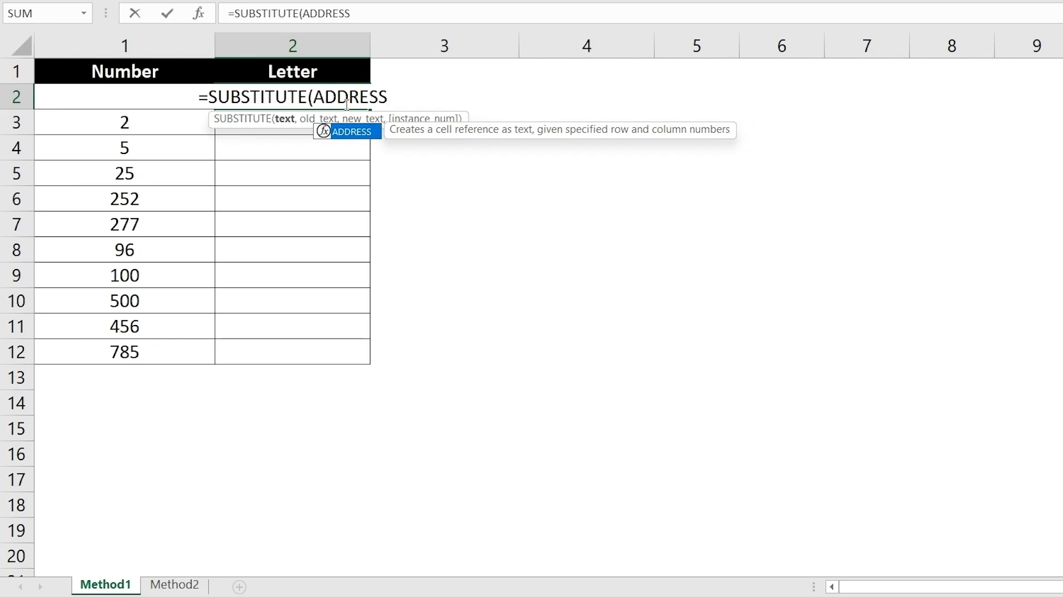
text(()
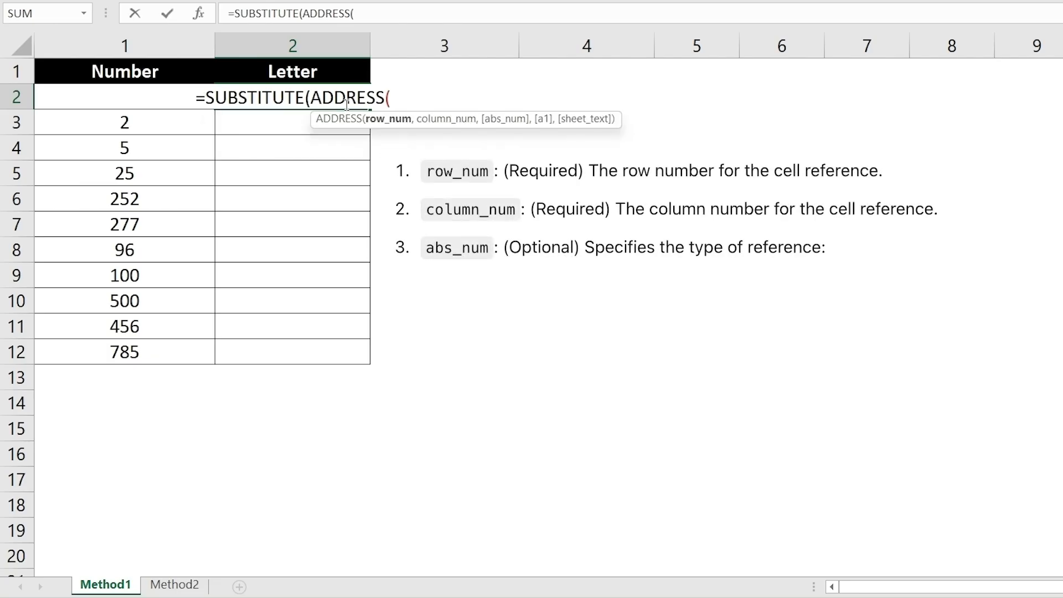
text(1)
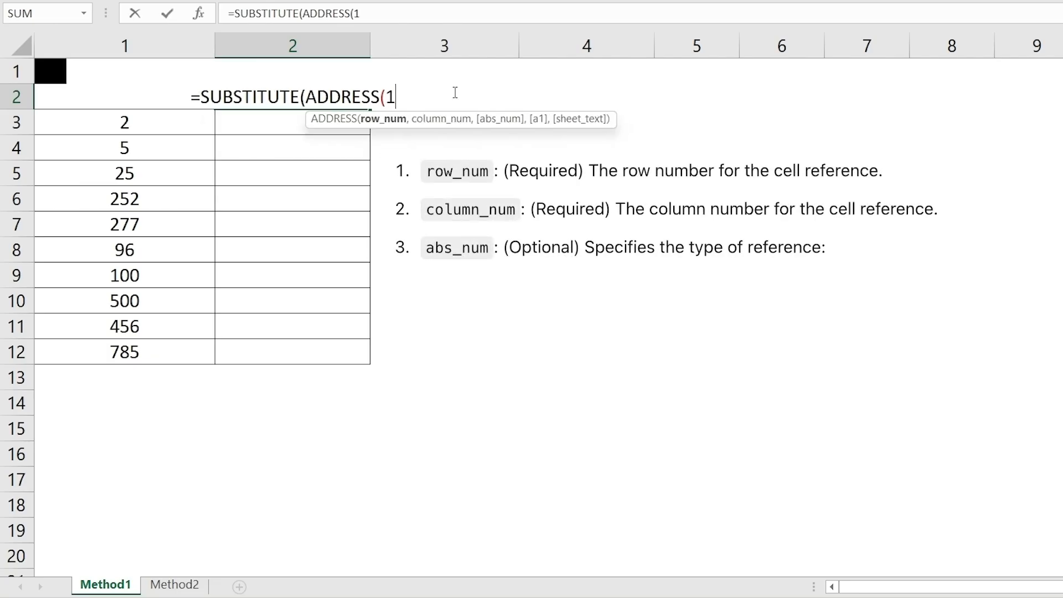
text(,)
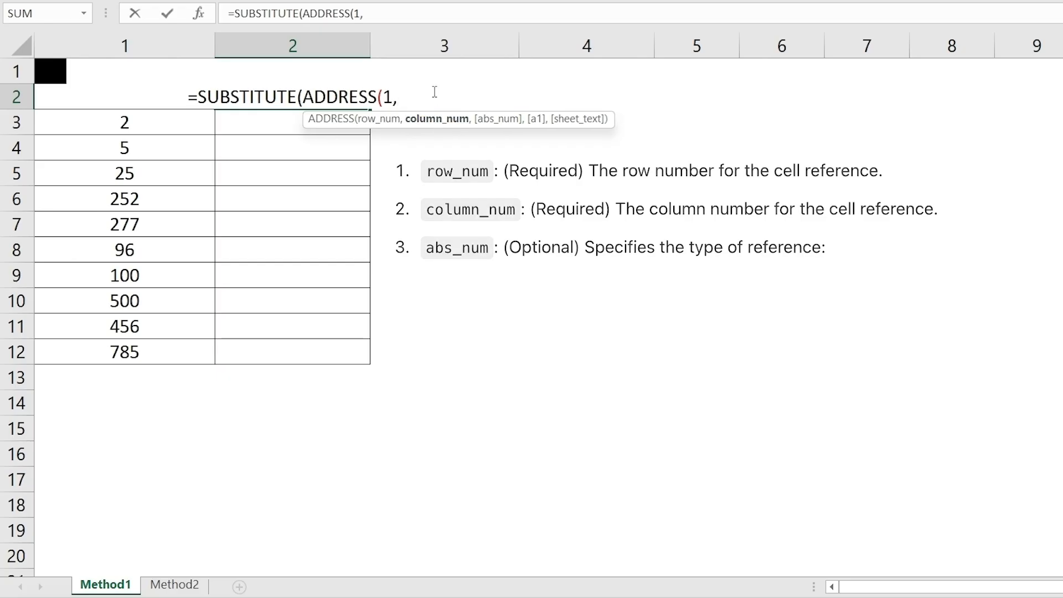
text(RC)
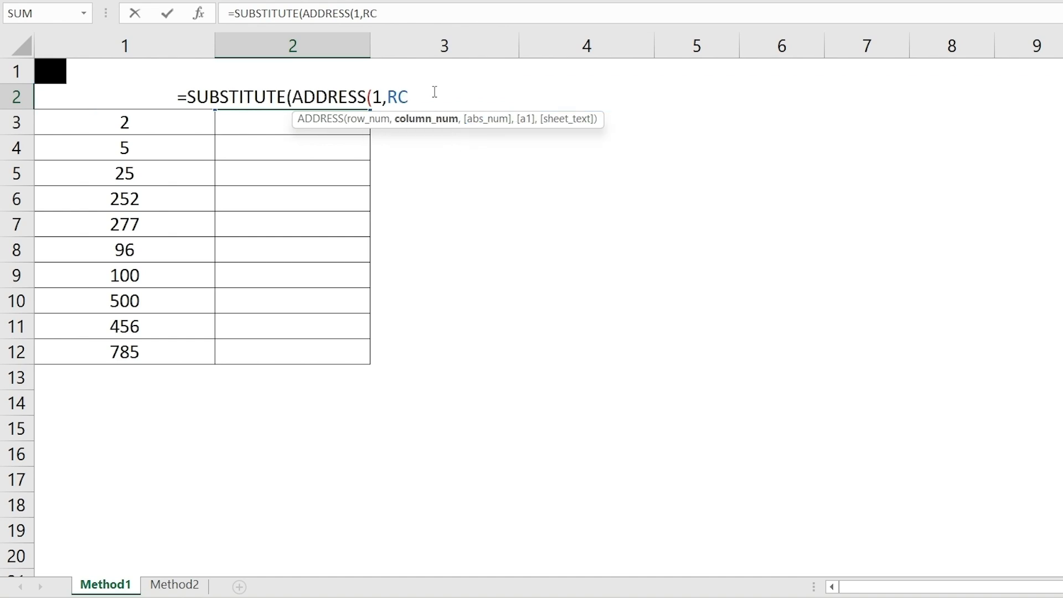
text([-1])
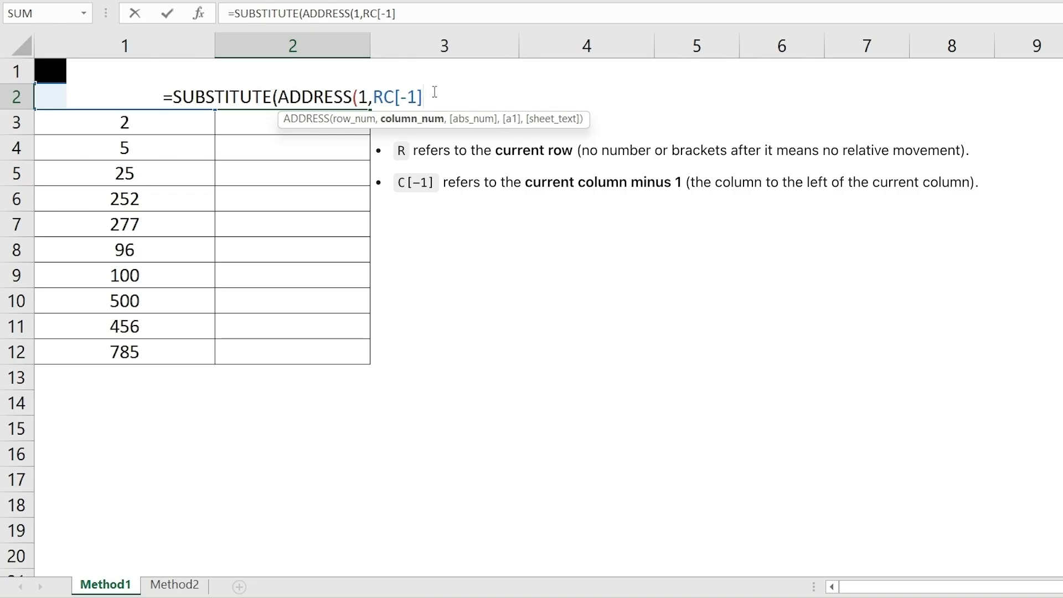
text(,)
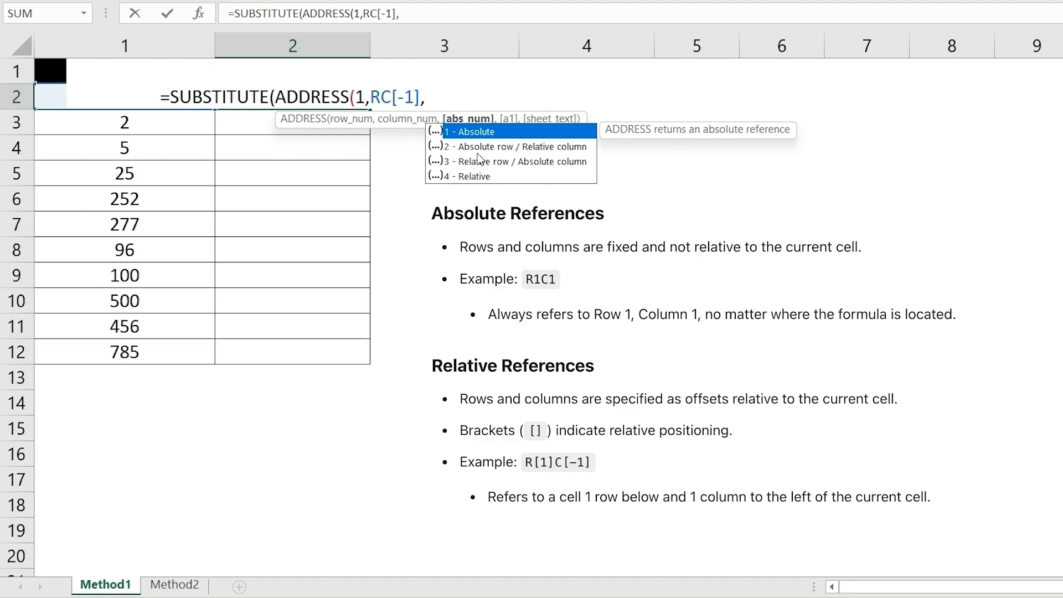
text(4)
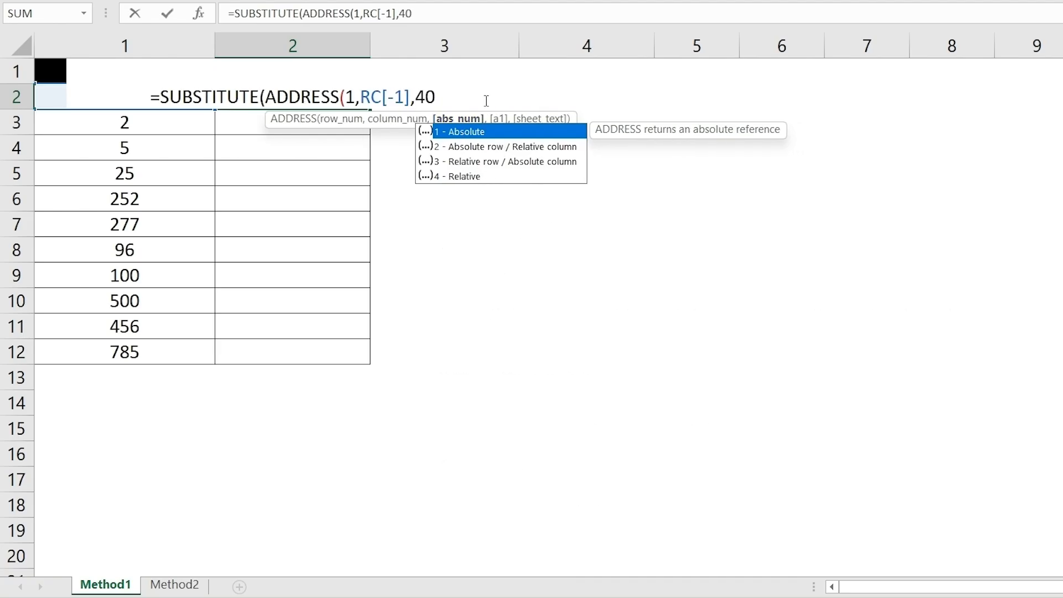
text())
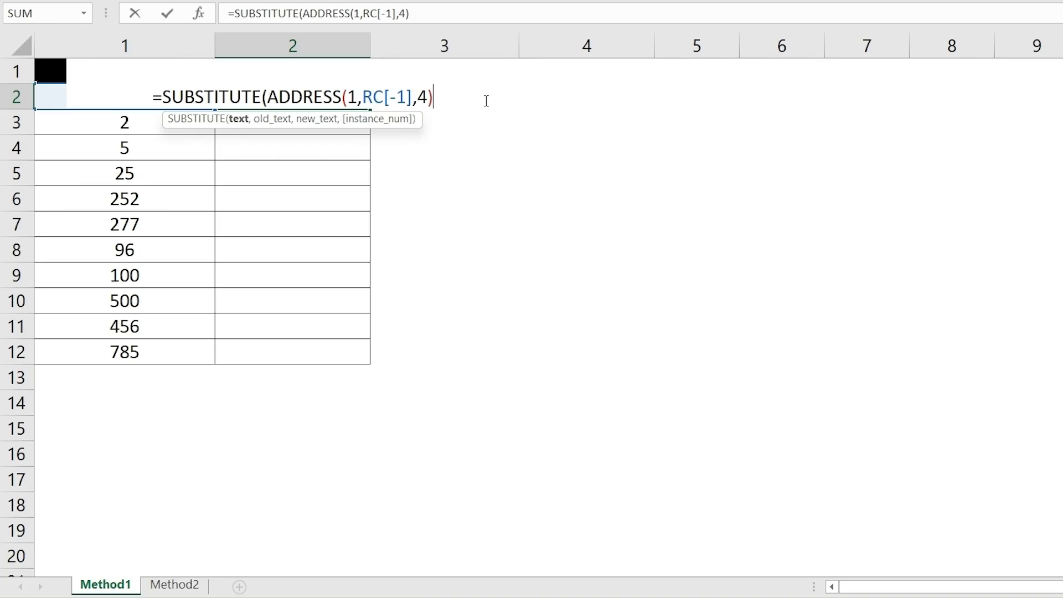
text(,)
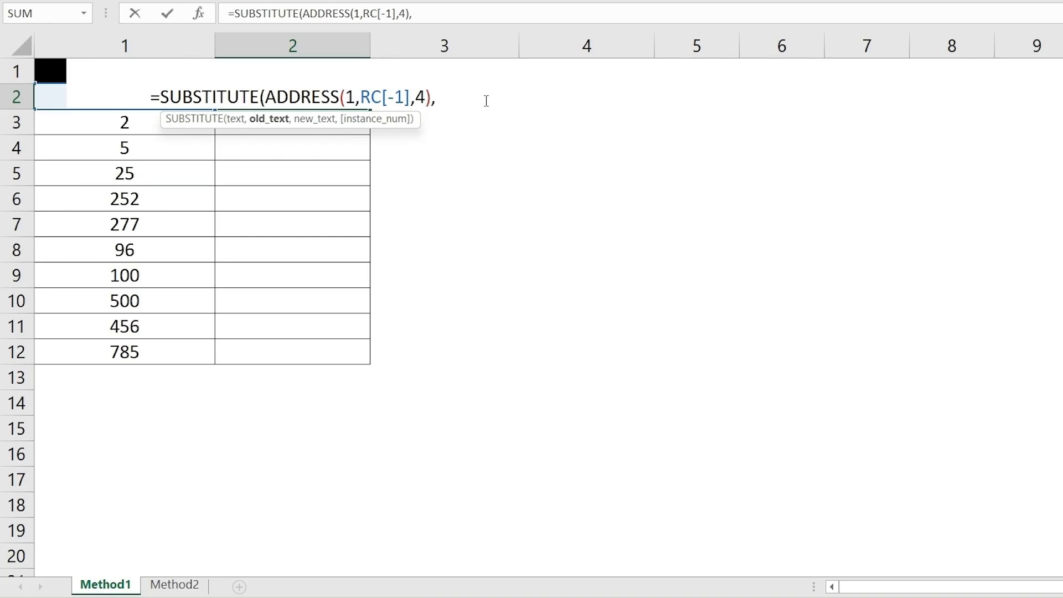
text("1",)
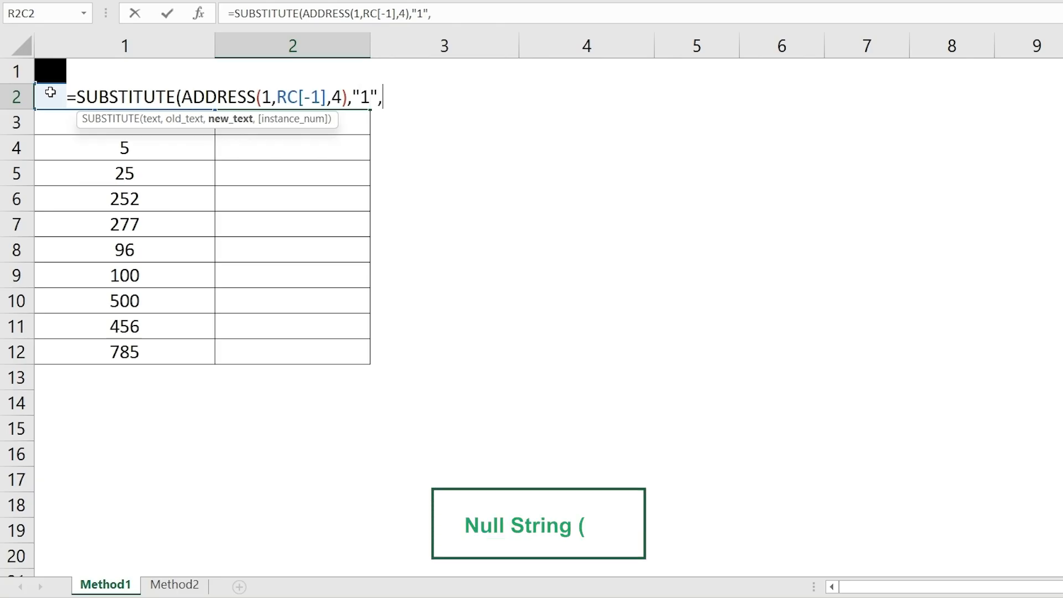
text("")
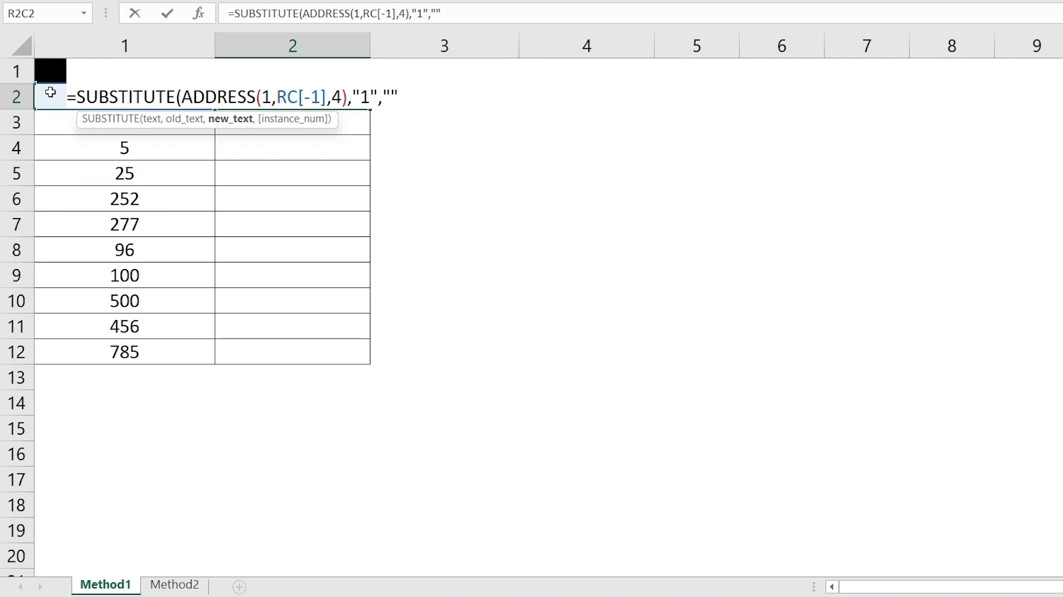
text())
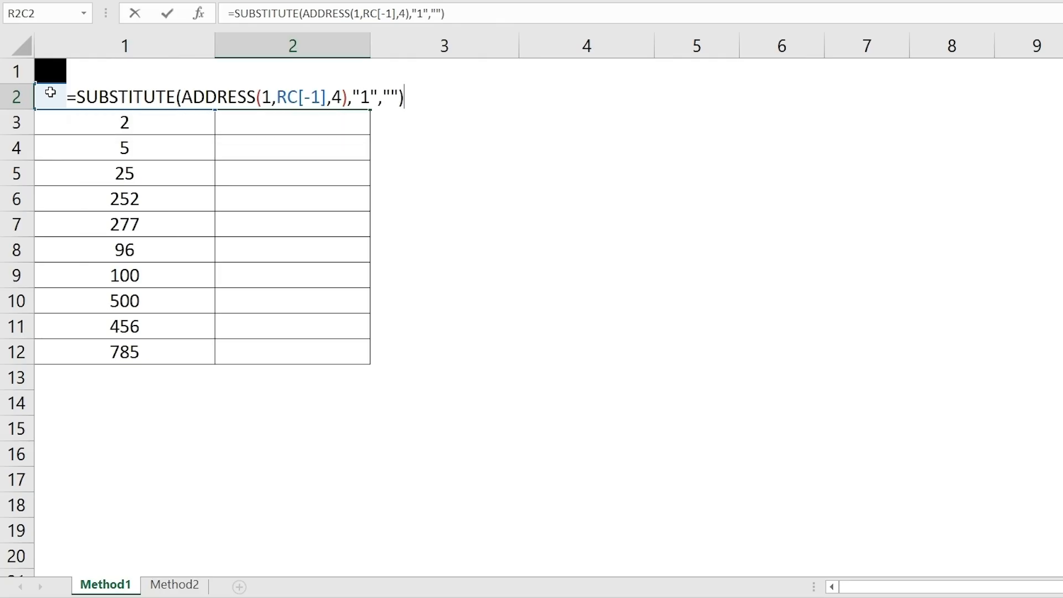
key(Return)
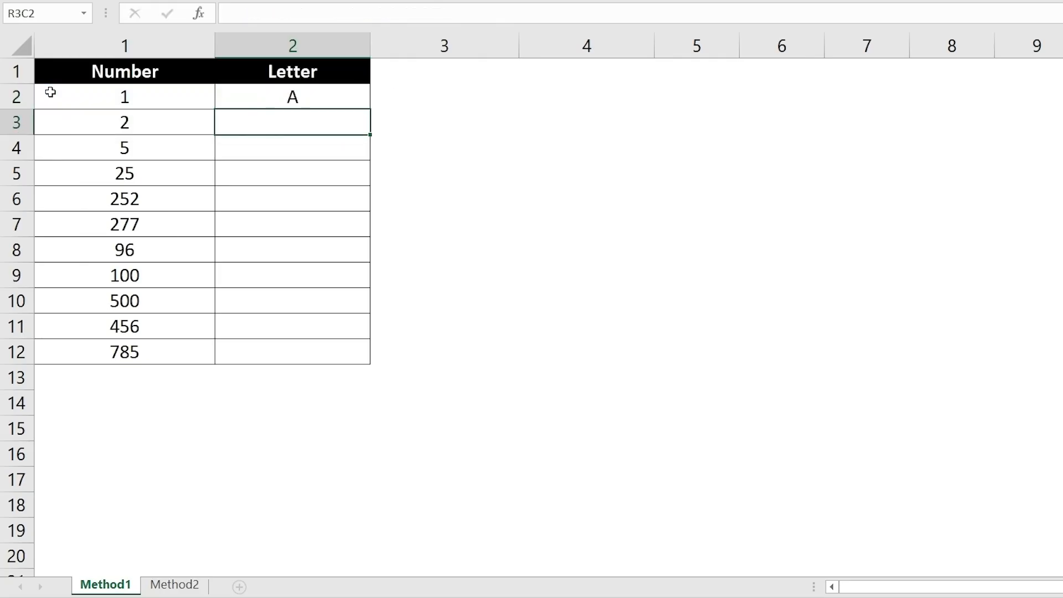
click(353, 97)
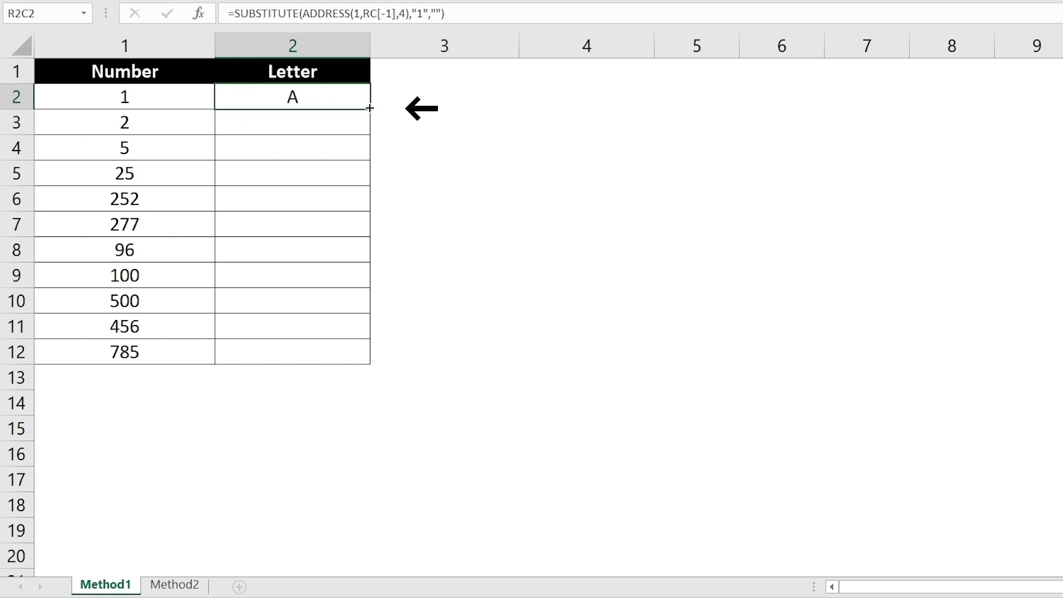
double_click(369, 108)
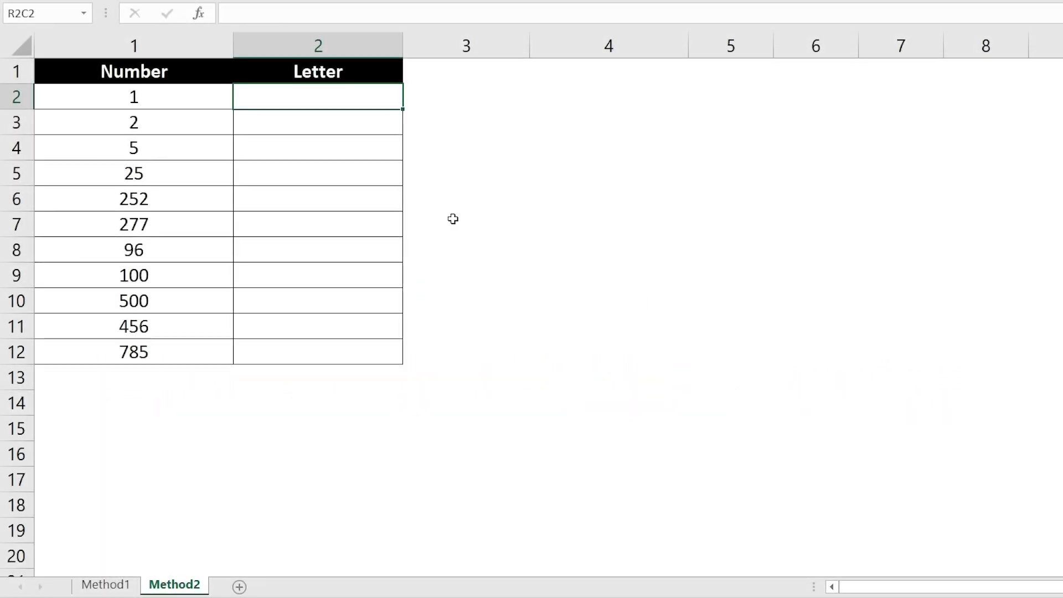
Step: On the Method2 sheet, enter =CHAR(64+RC[-1]) in the first Letter cell (R2C2) and fill it down through row 12
key(Up)
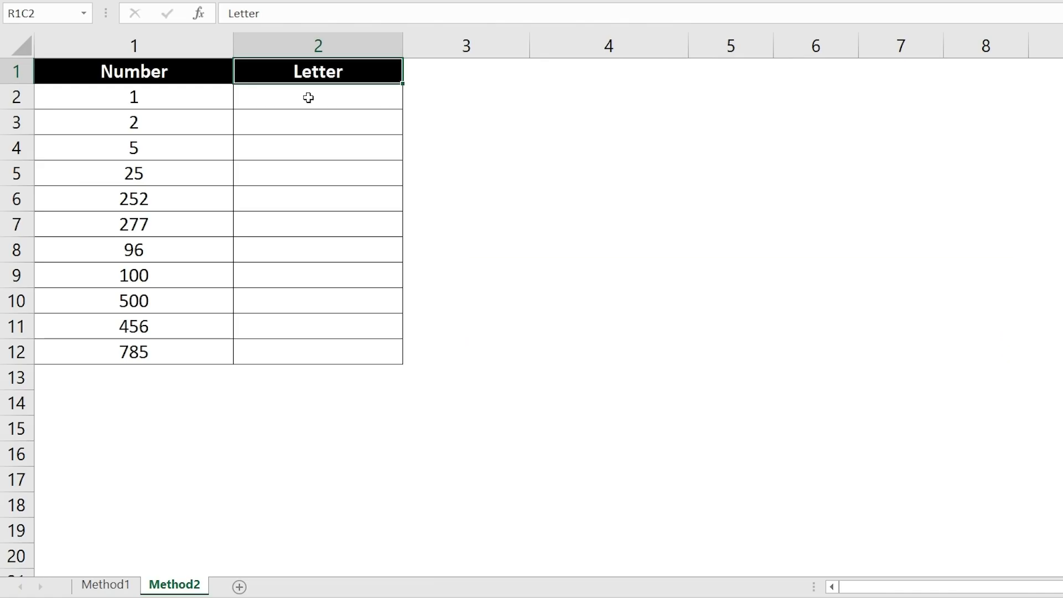
click(308, 98)
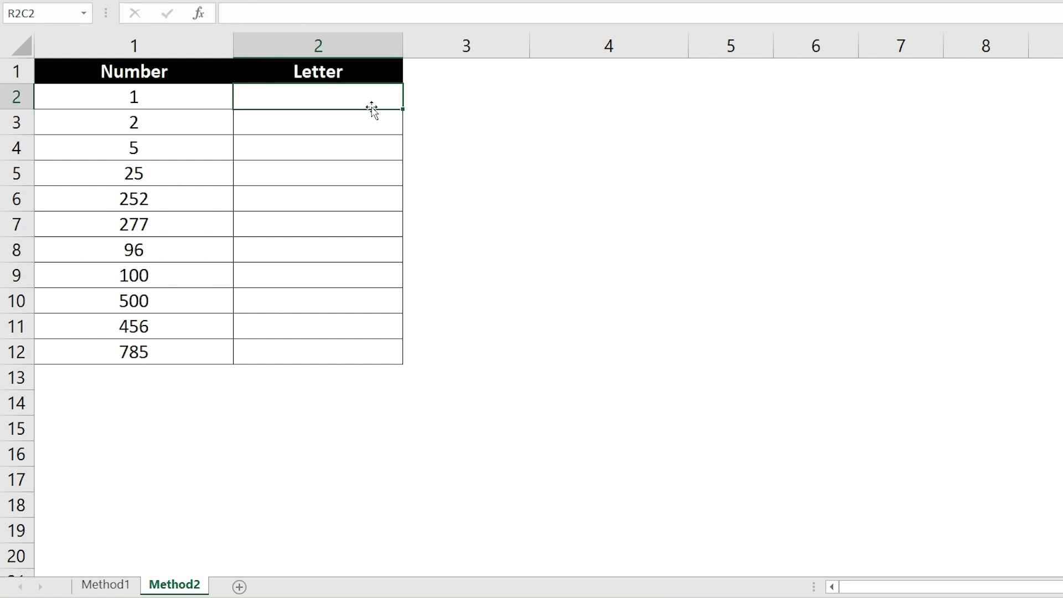
text(=CHAR()
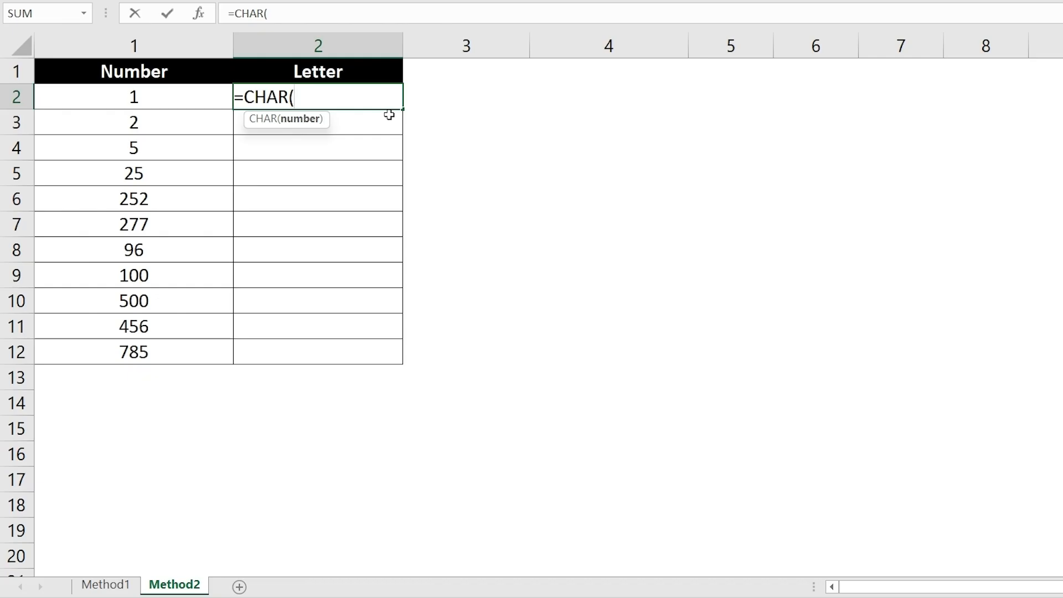
text(64+RC[)
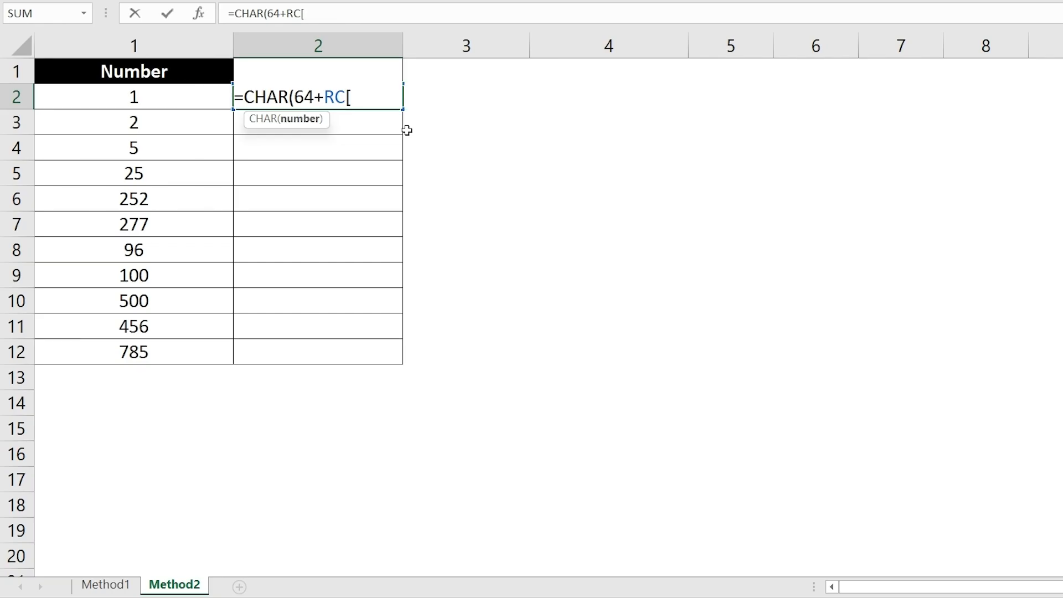
text(-1]))
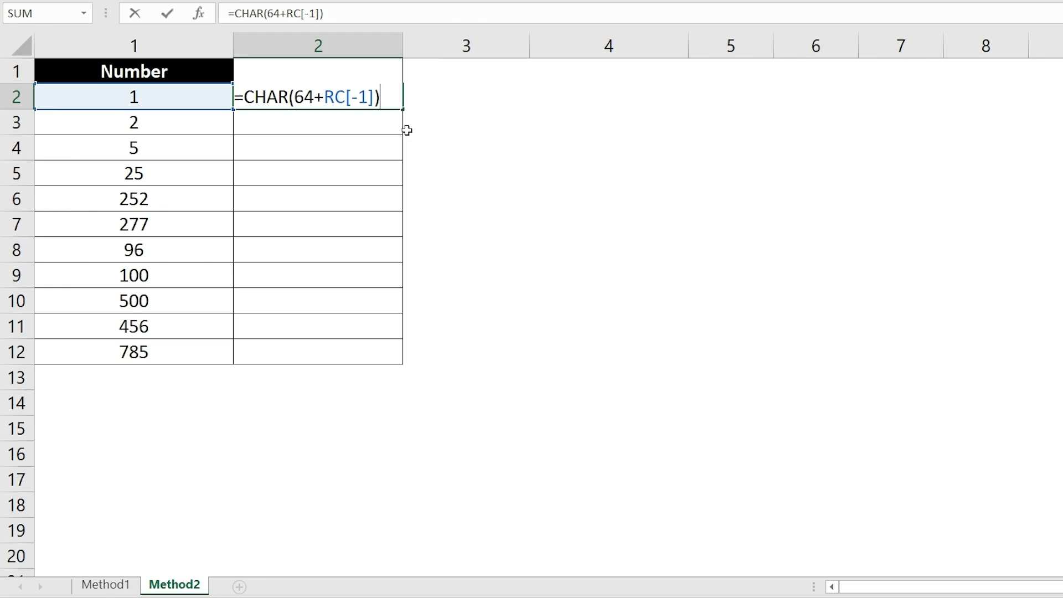
key(Return)
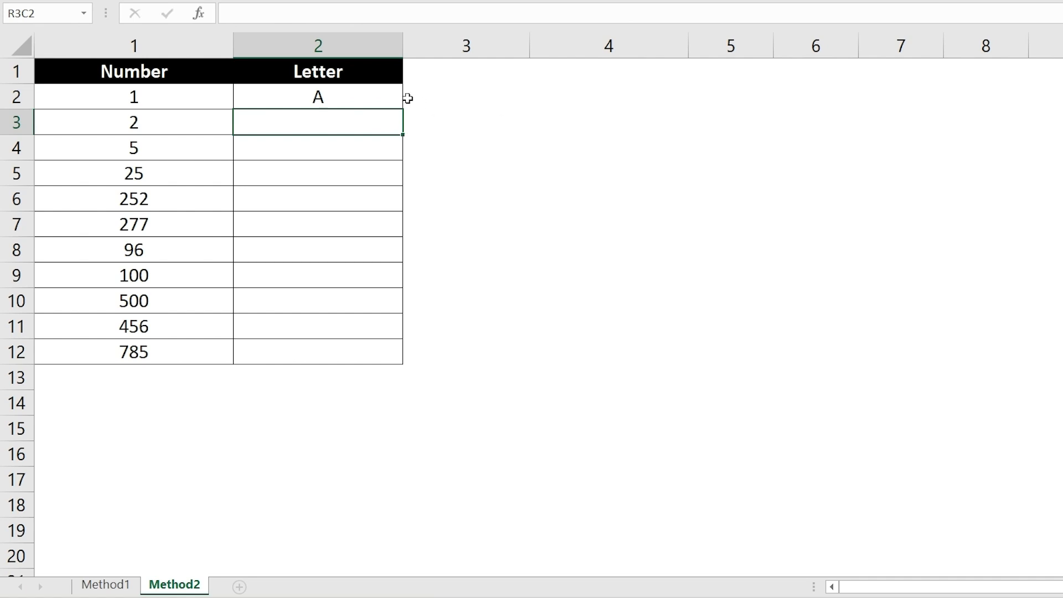
click(373, 93)
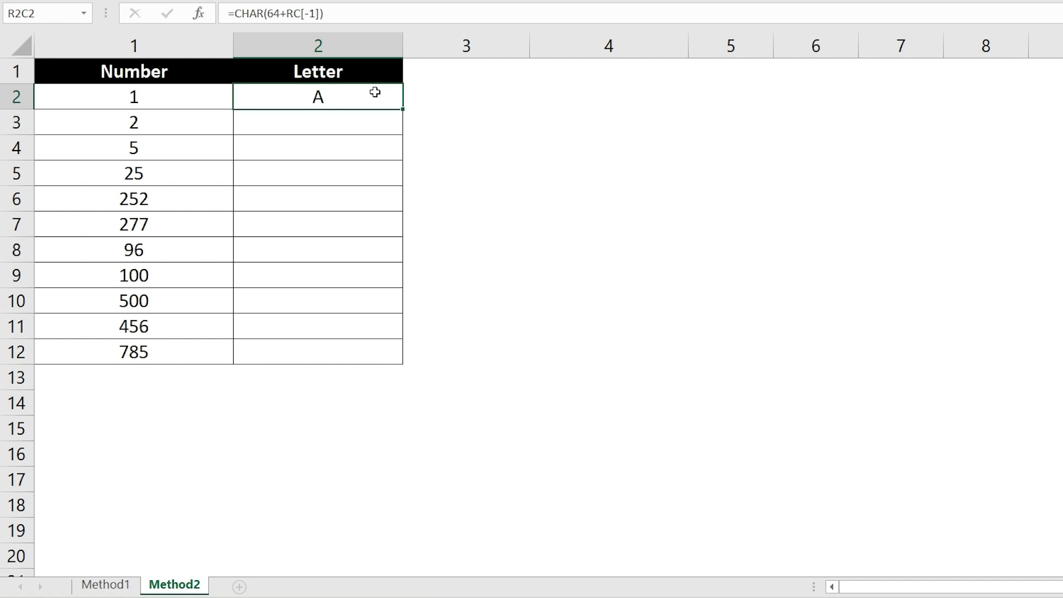
double_click(400, 111)
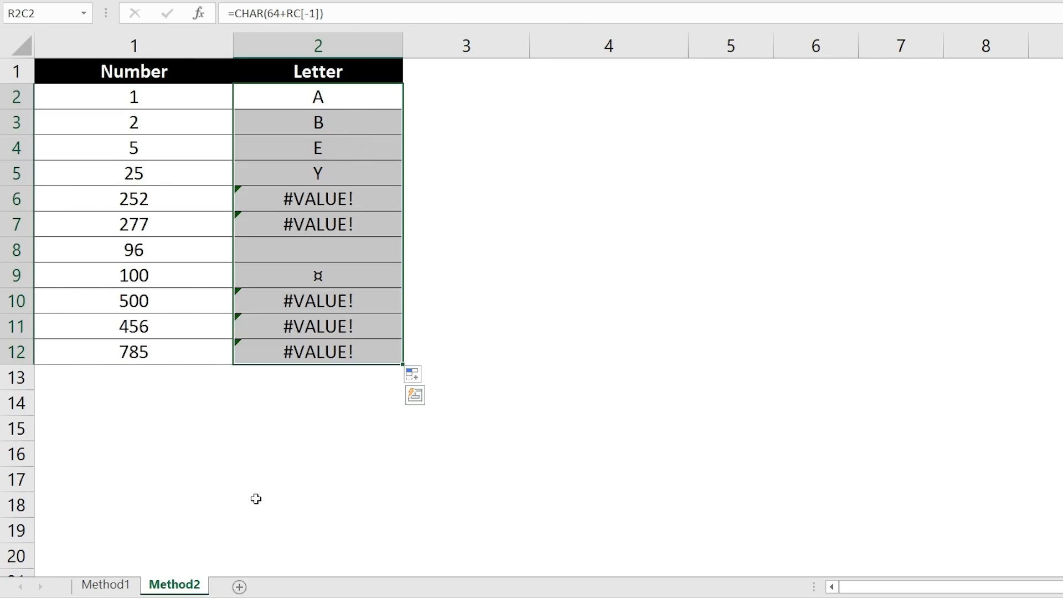
Step: Return to the Method1 sheet to review its Letter column
click(126, 584)
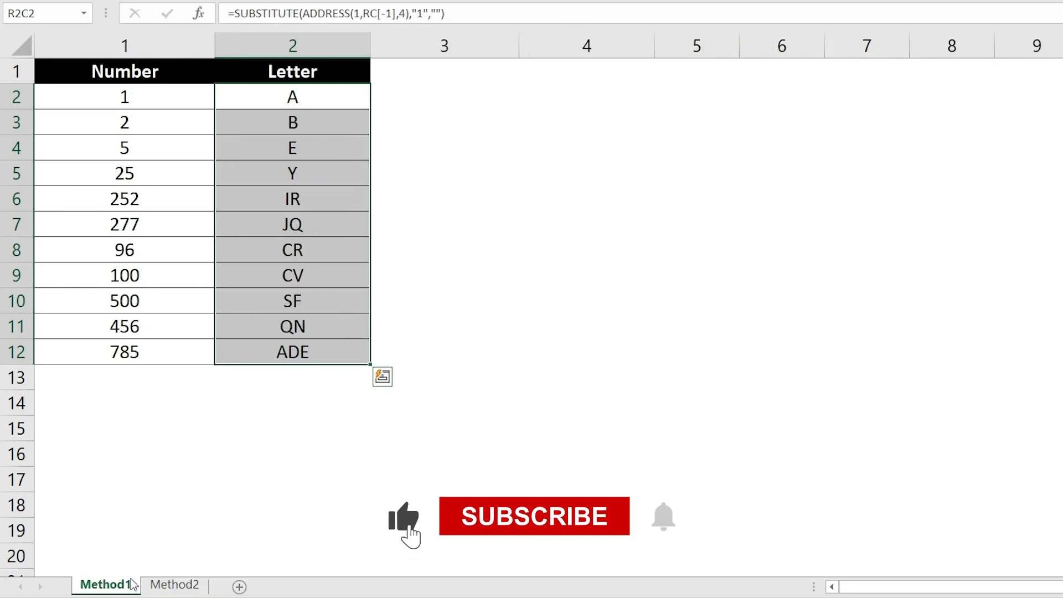